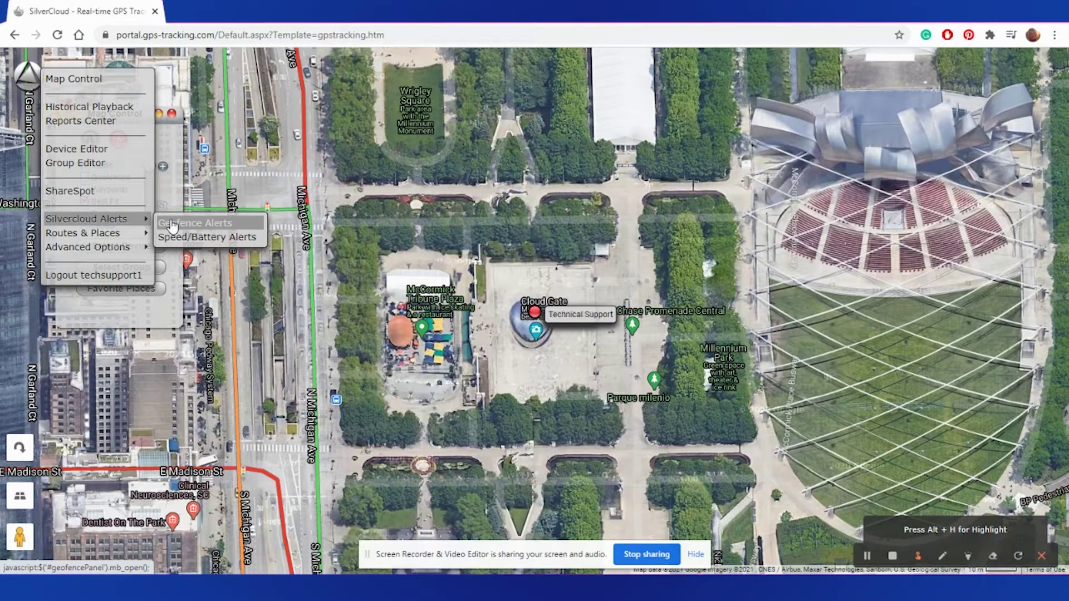
Step: Open Geofence Alerts from the Silvercloud Alerts menu over the map
click(205, 229)
click(202, 226)
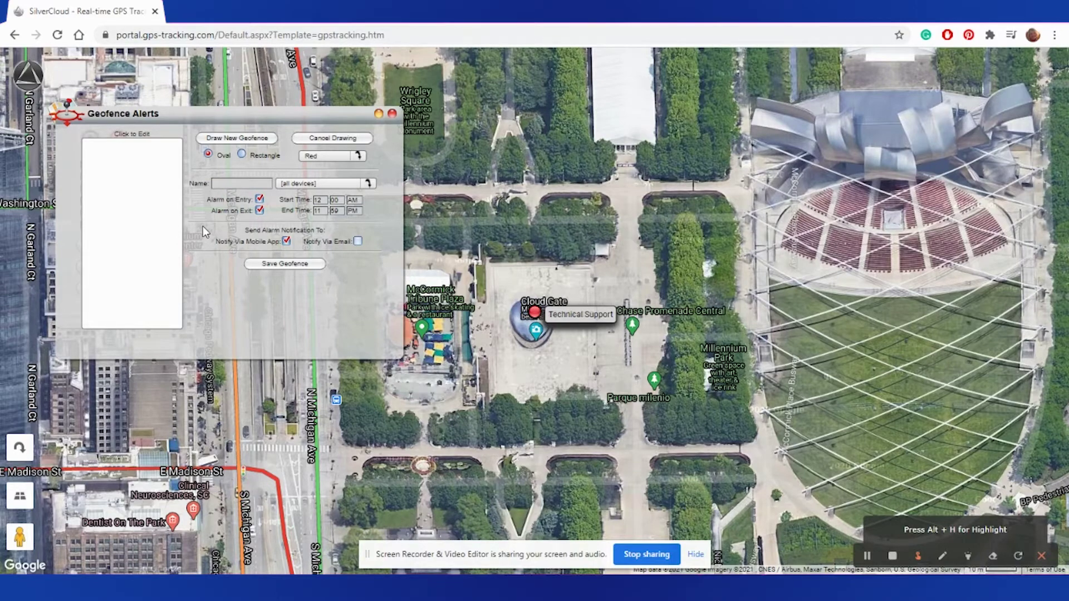
Step: Draw a new oval geofence, then resize and reposition it to fit around Cloud Gate
click(231, 138)
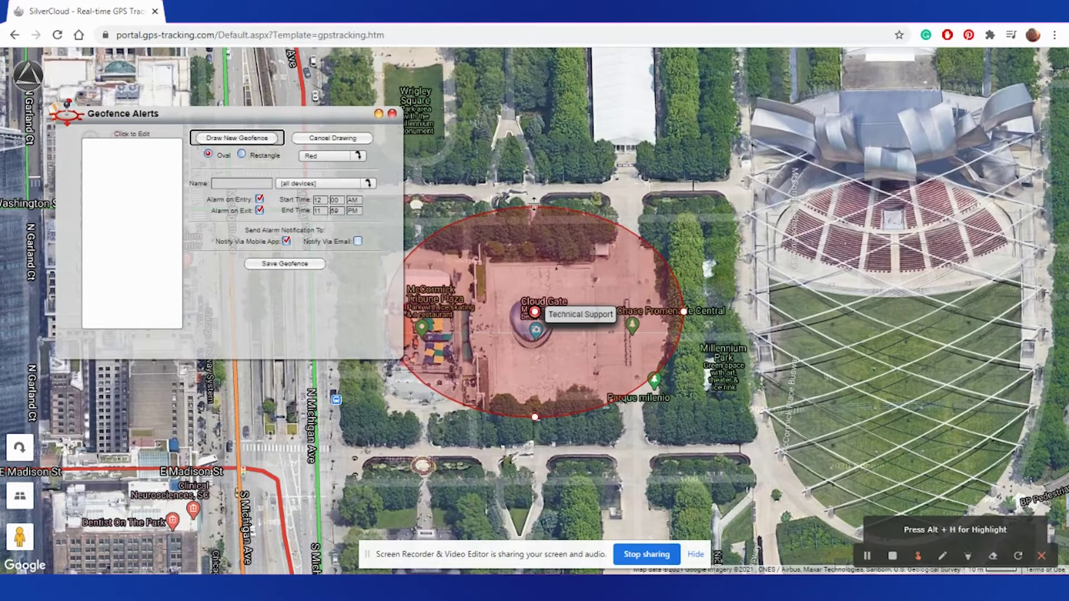
mouse_move(533, 204)
mouse_down()
mouse_move(534, 191)
mouse_move(555, 191)
mouse_move(542, 203)
mouse_move(552, 215)
mouse_up()
drag(556, 272, 562, 272)
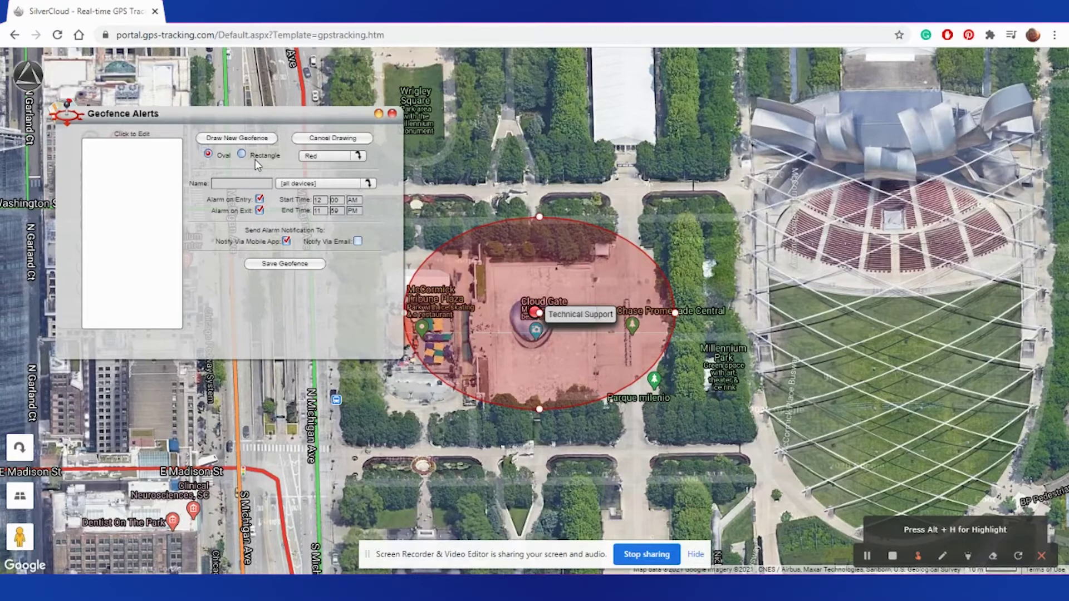
Step: Keep the geofence colour Red, name it 'Default', and apply it to all devices
click(317, 159)
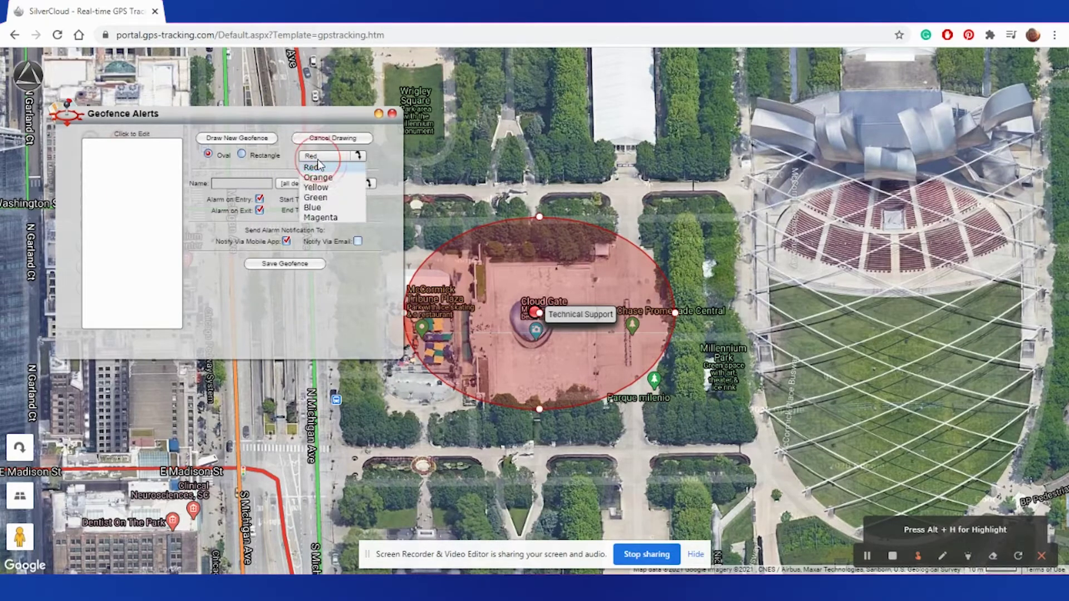
click(273, 165)
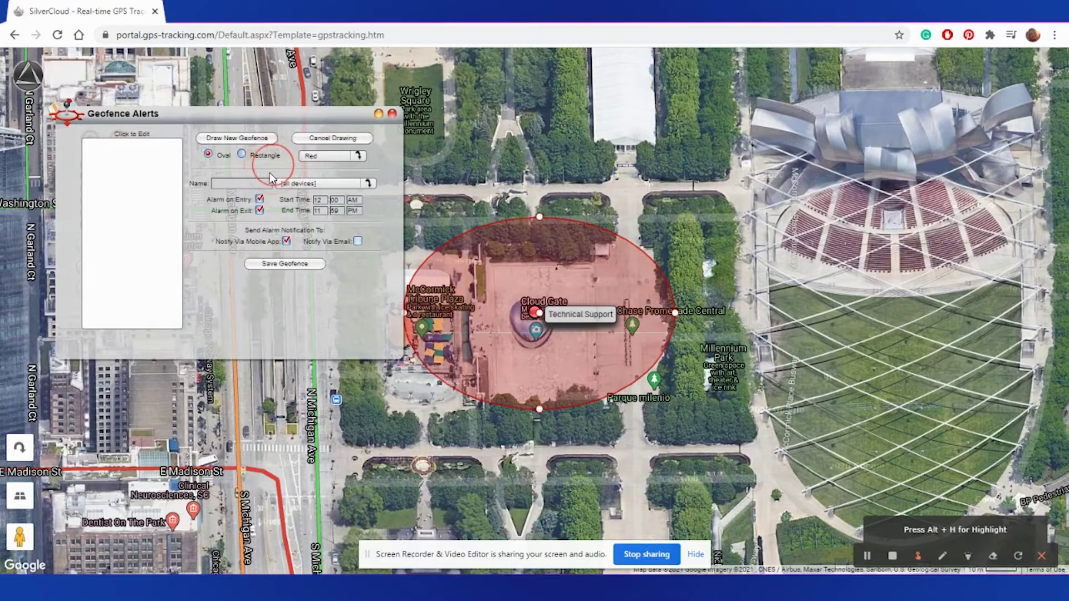
click(254, 183)
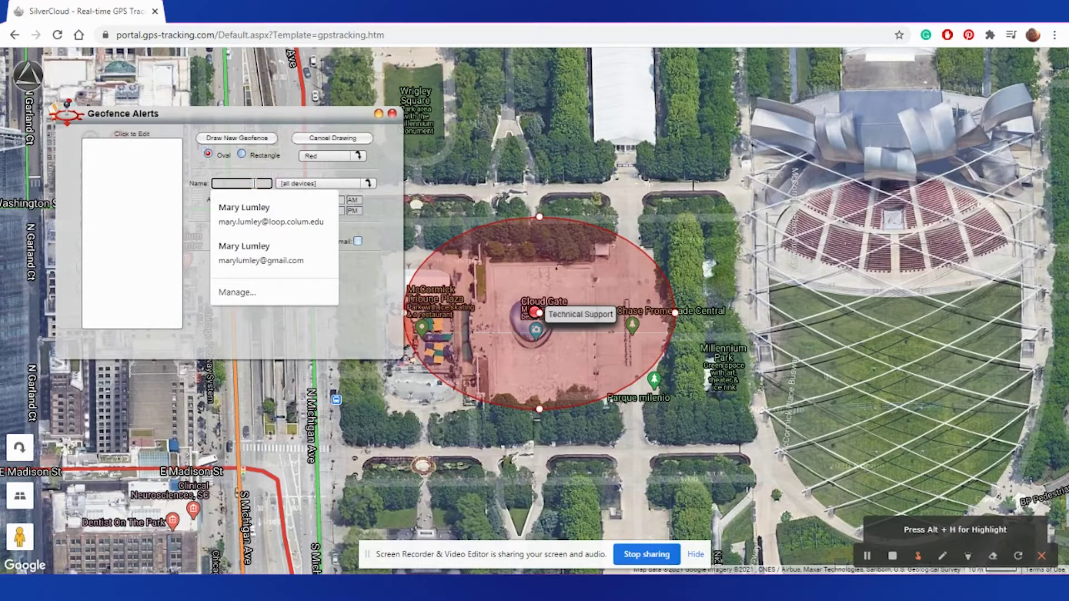
text(Default)
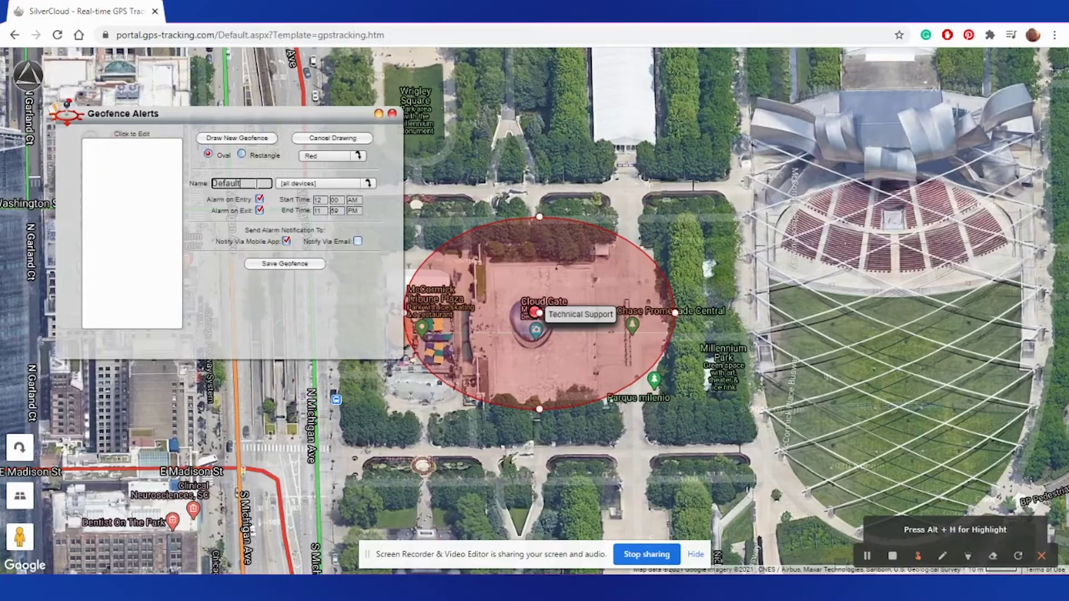
click(283, 183)
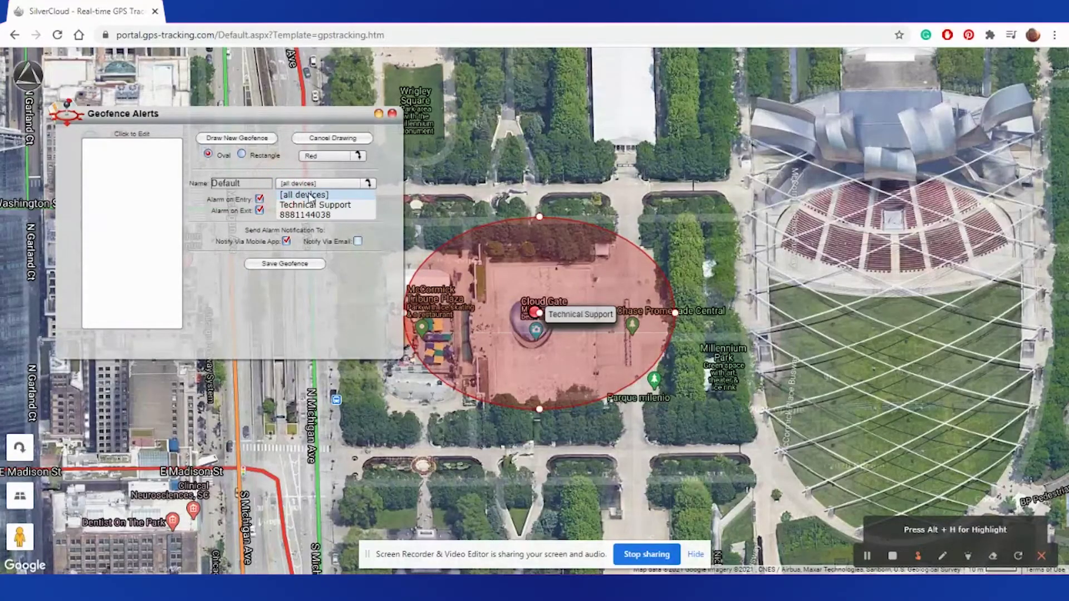
click(228, 256)
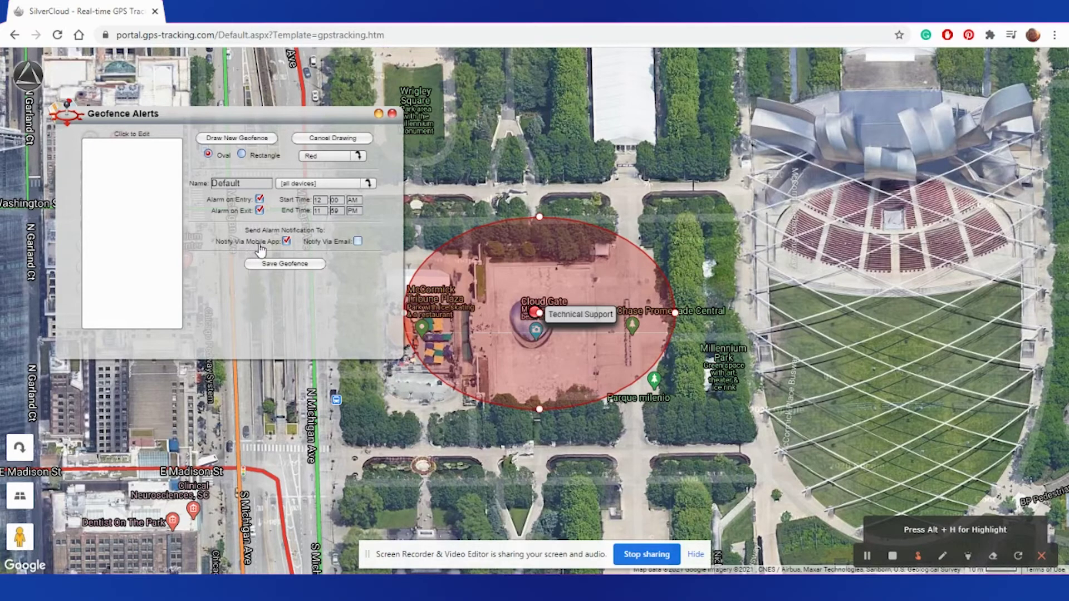
Step: Enable Notify Via Email and add the support e-mail address as a geofence recipient
click(358, 241)
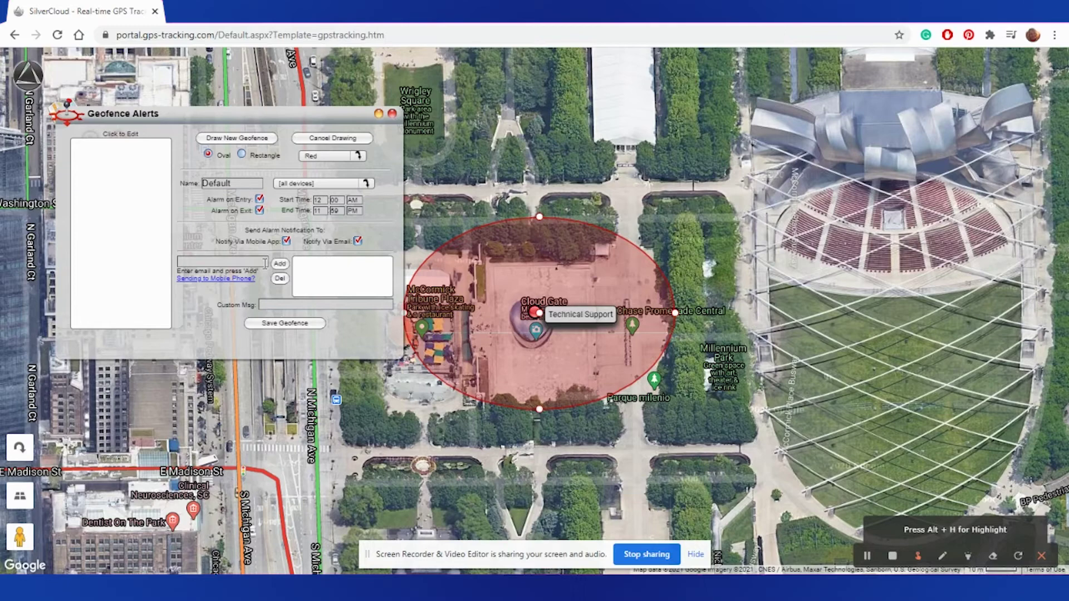
click(242, 262)
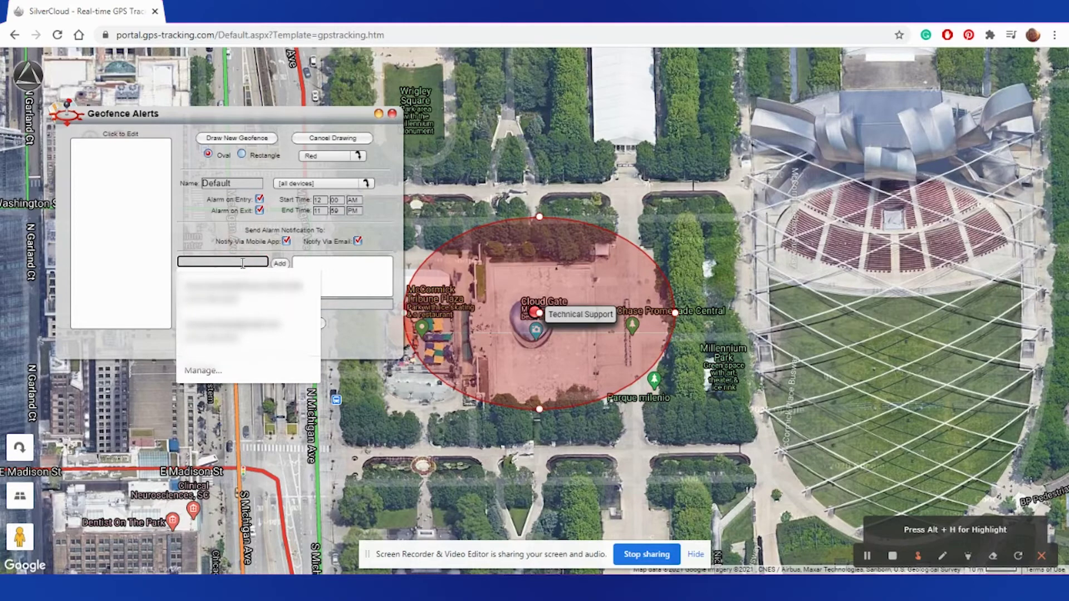
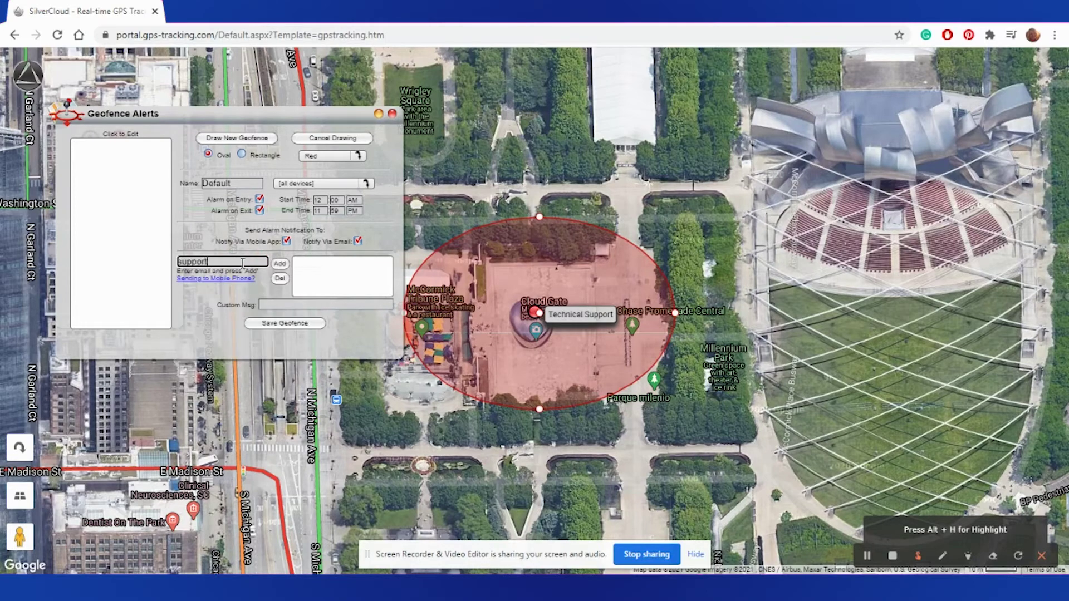
click(279, 264)
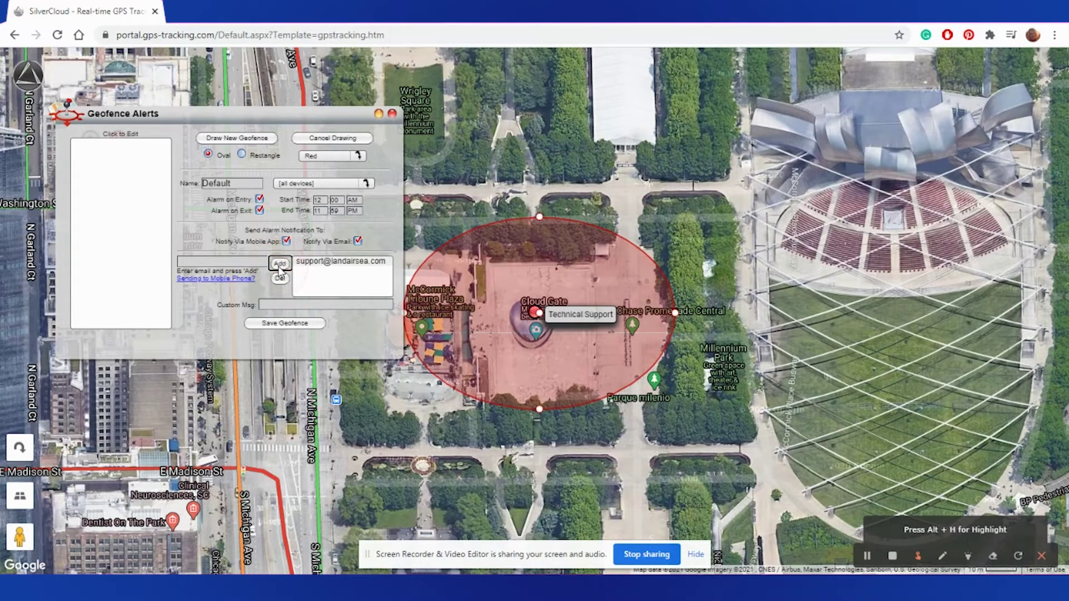
click(208, 282)
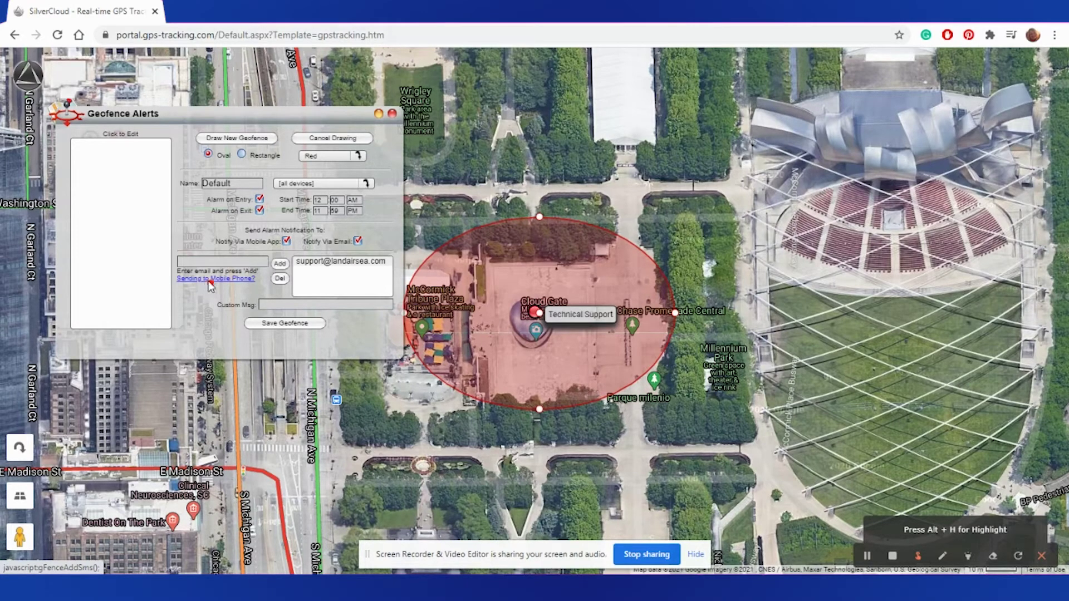
click(541, 214)
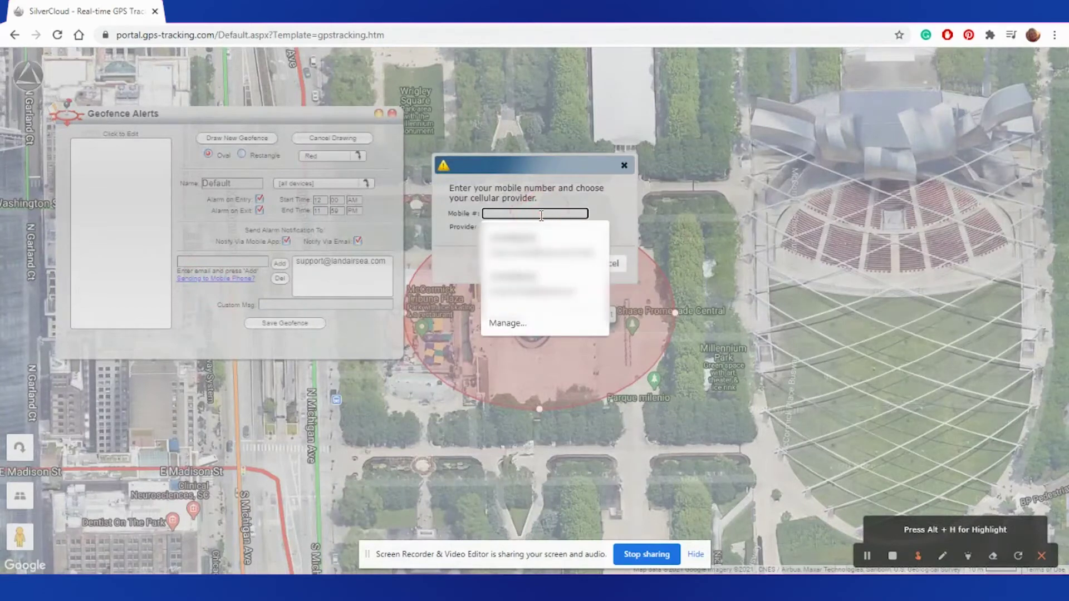
click(440, 247)
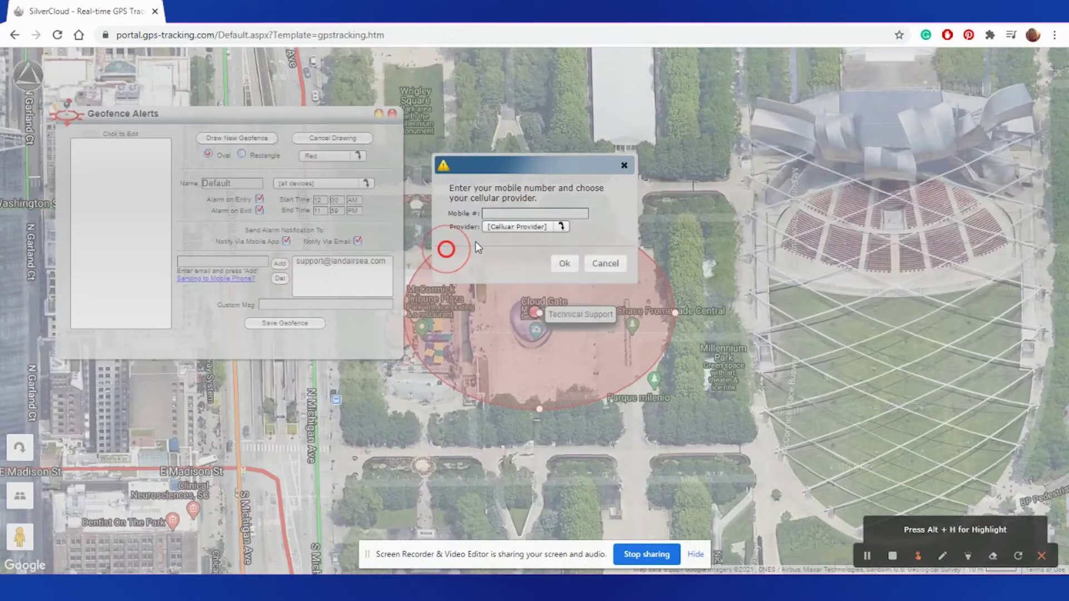
click(510, 227)
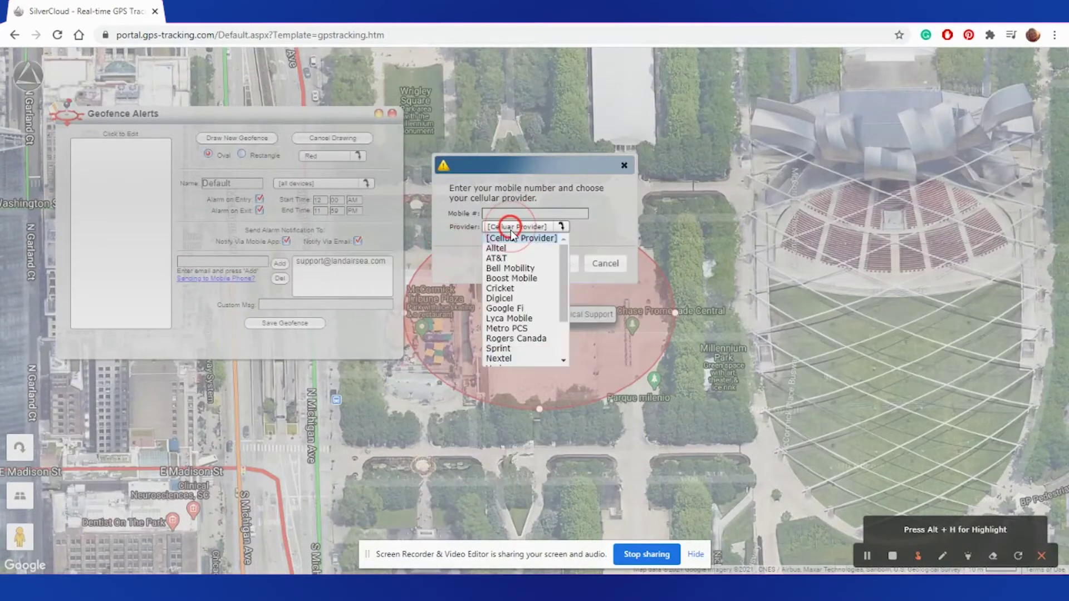
click(602, 230)
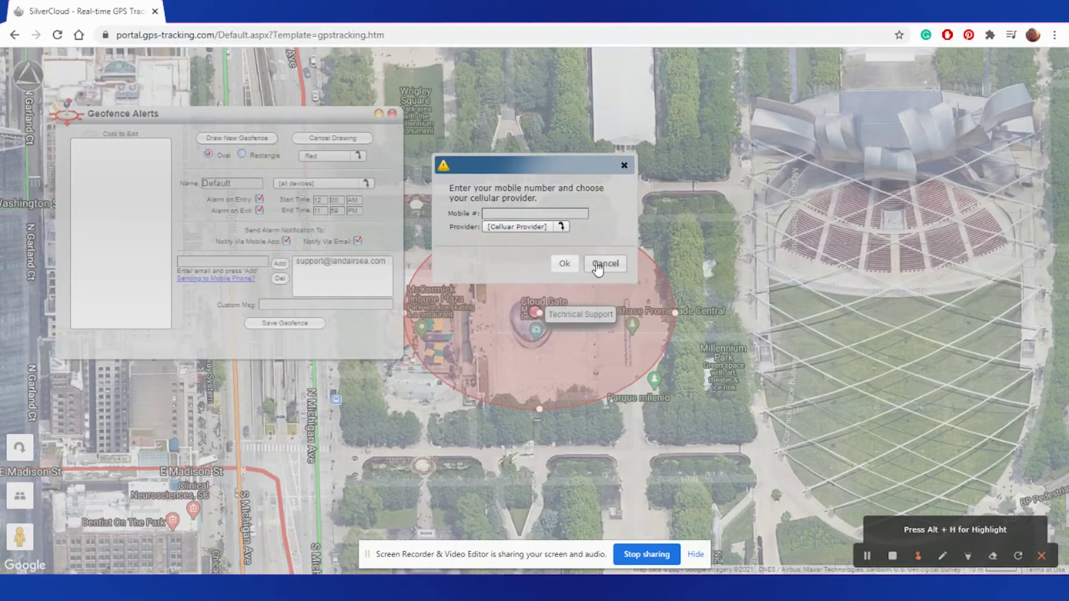
click(594, 262)
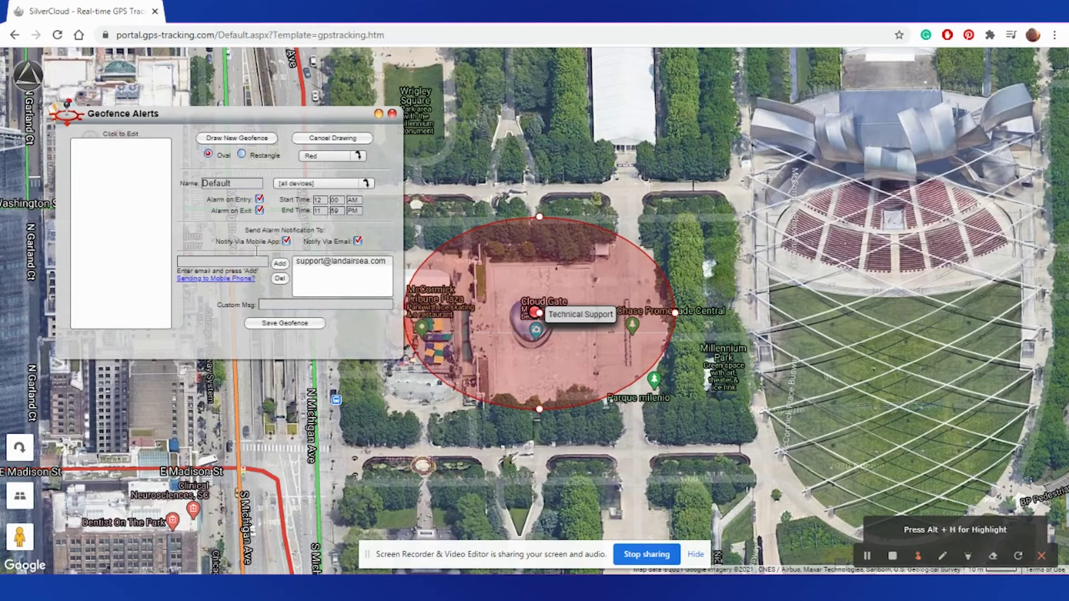
Step: Save the Default geofence, confirm with Ok, and close the geofence panel
click(273, 324)
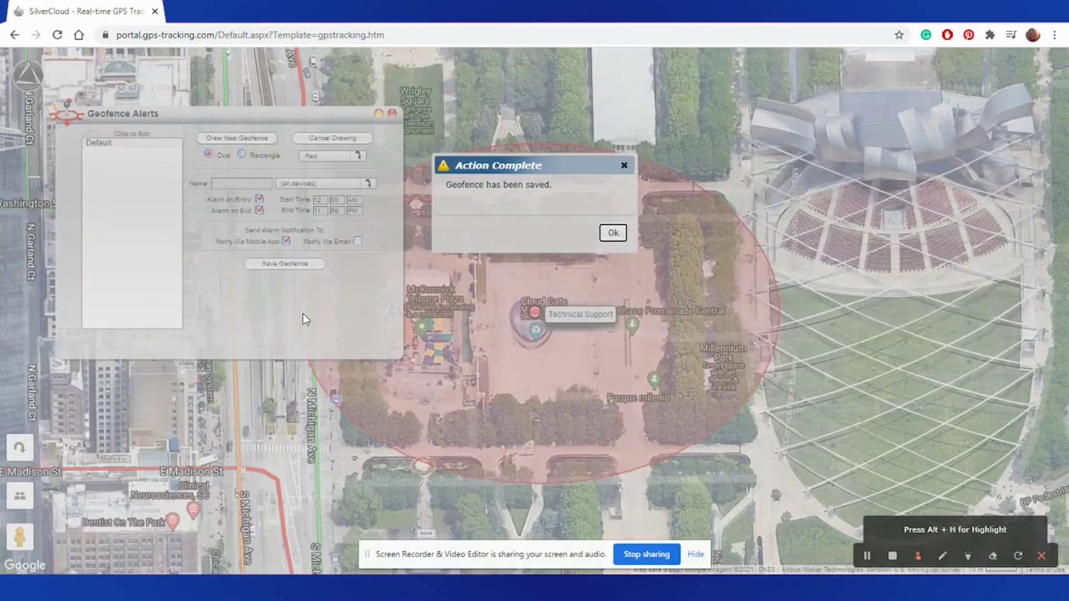
click(613, 234)
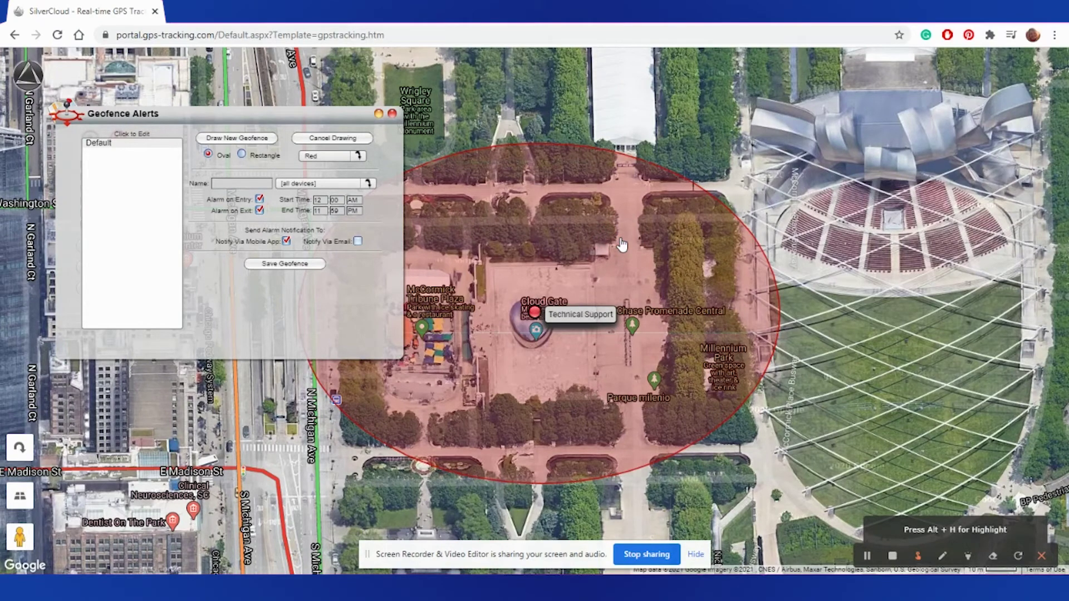
click(28, 75)
mouse_move(94, 222)
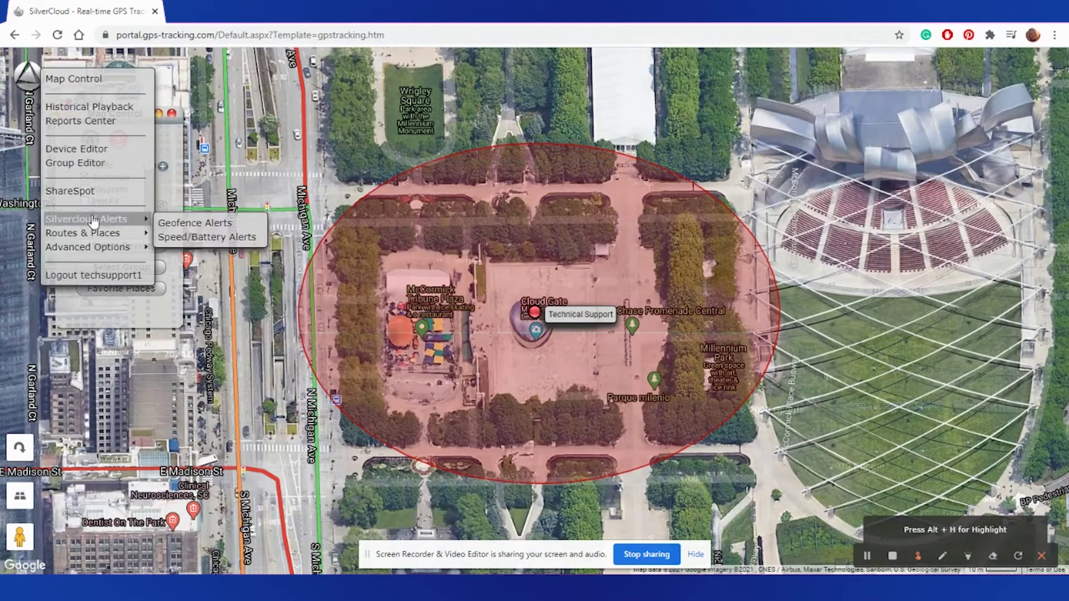
Step: Enable a speed alarm above 70 MPH and a low-battery alarm under 30 percent
click(179, 239)
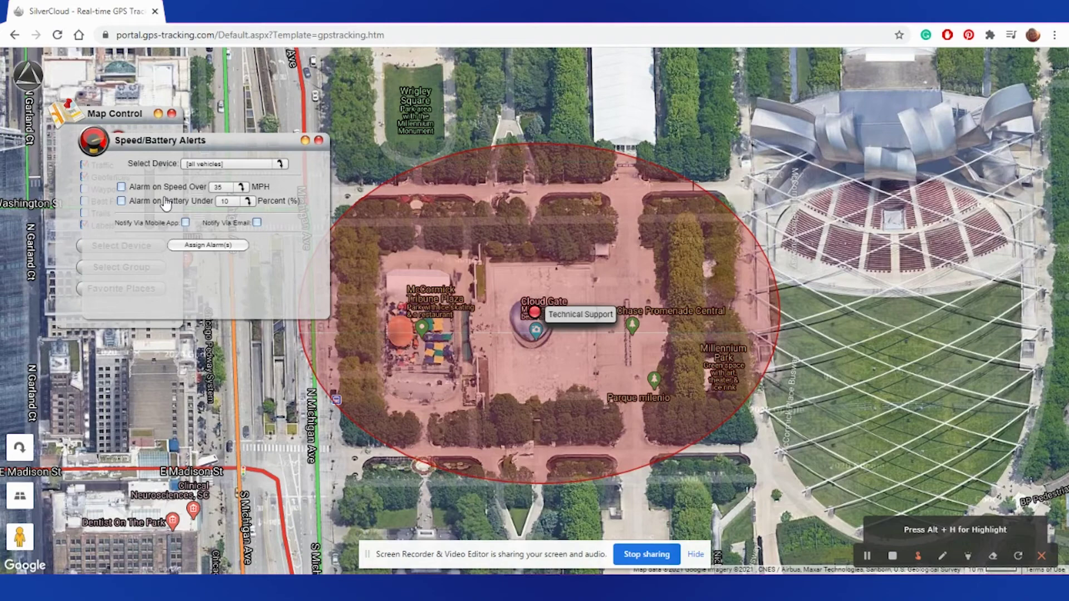
click(122, 188)
click(223, 189)
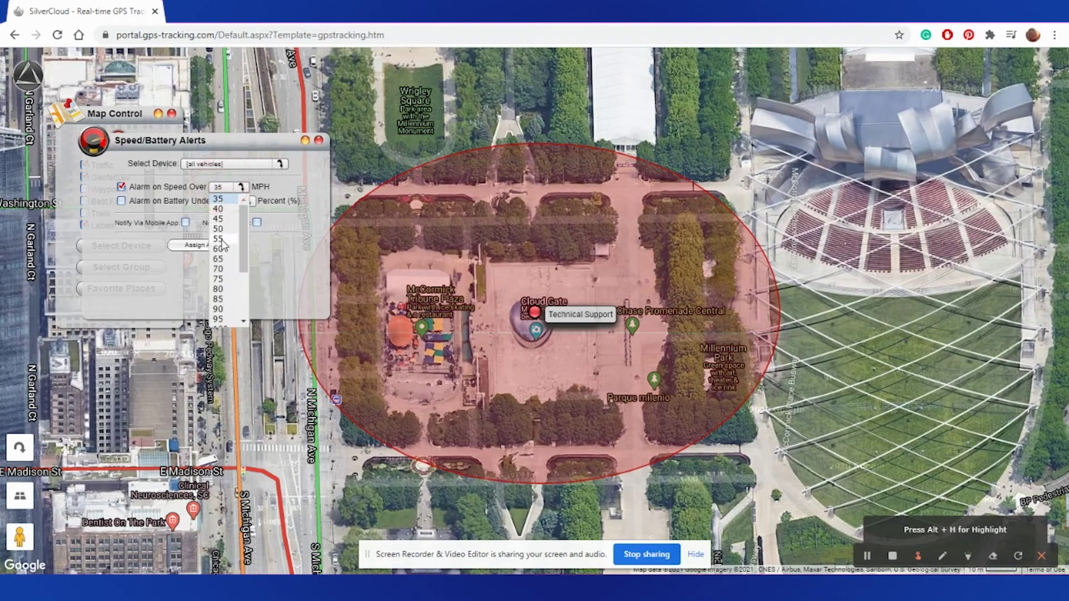
click(220, 269)
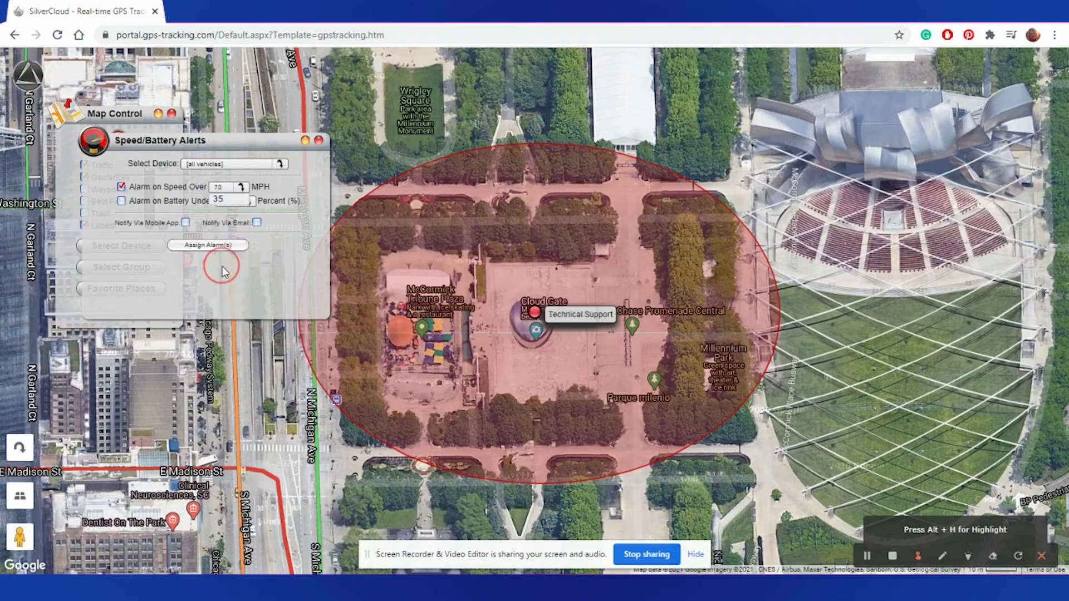
click(120, 201)
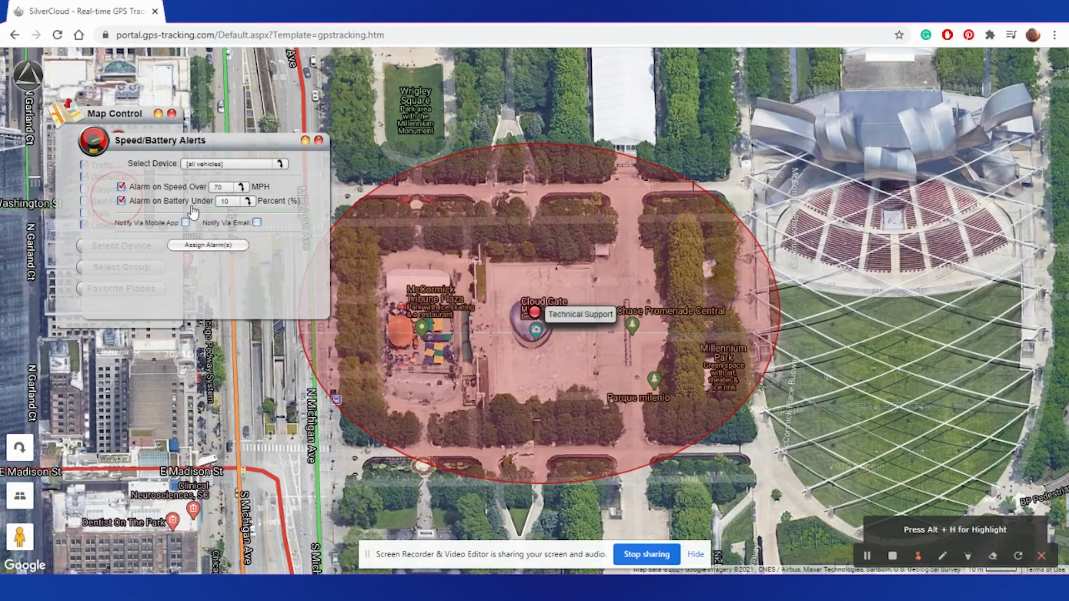
click(239, 205)
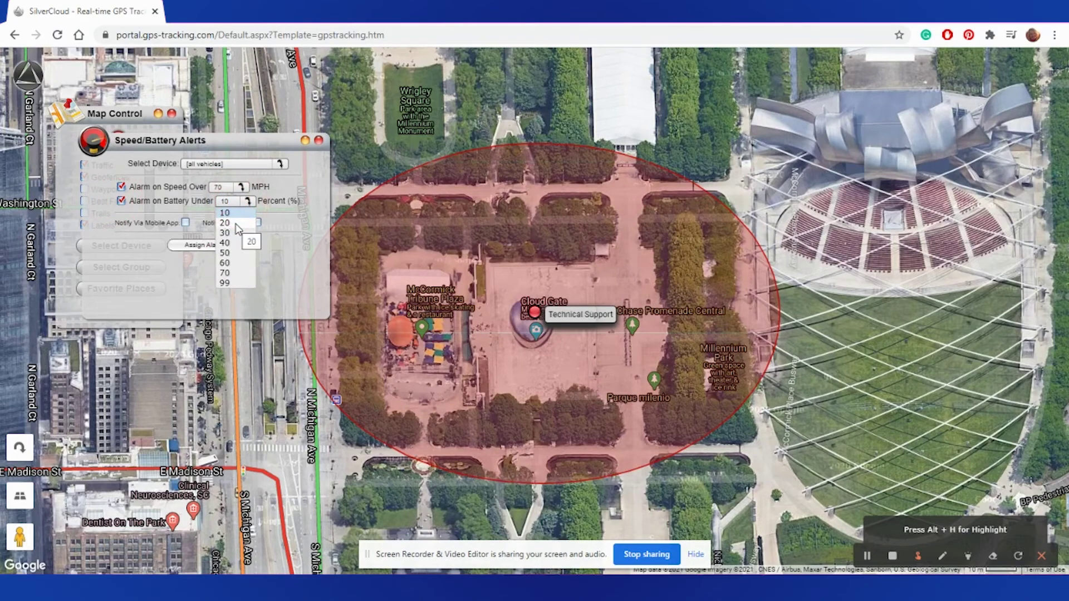
click(231, 234)
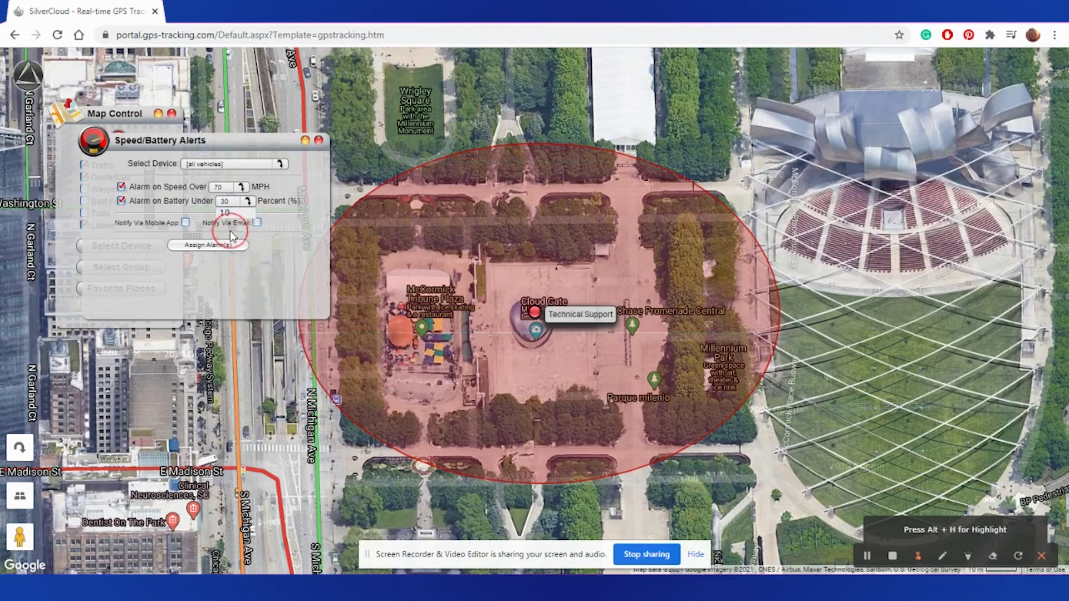
Step: Send the alarms via mobile app only, leaving e-mail off, and assign them to all devices
click(186, 224)
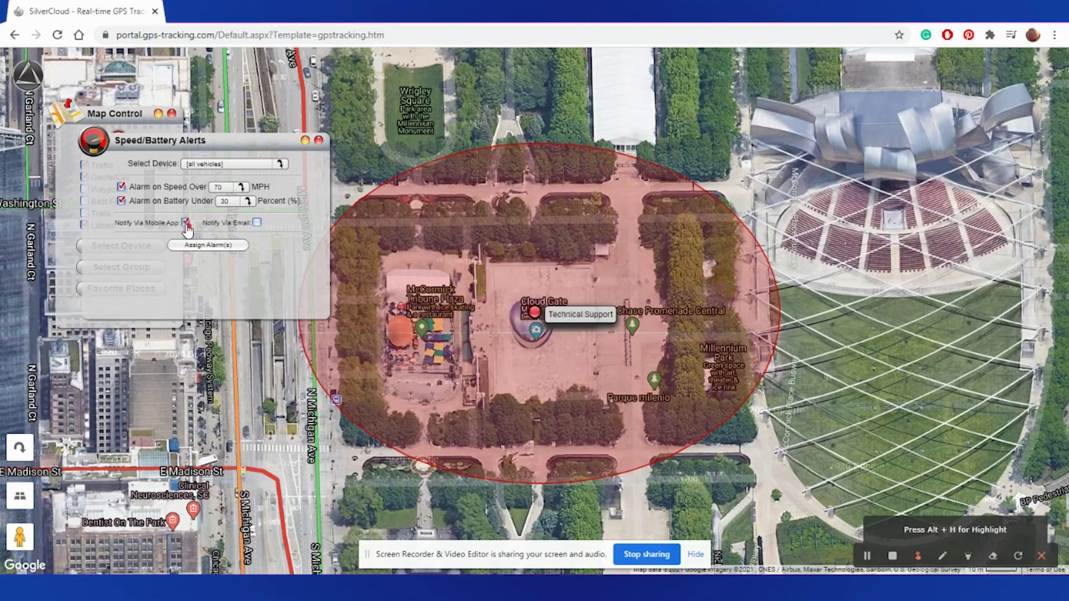
click(256, 223)
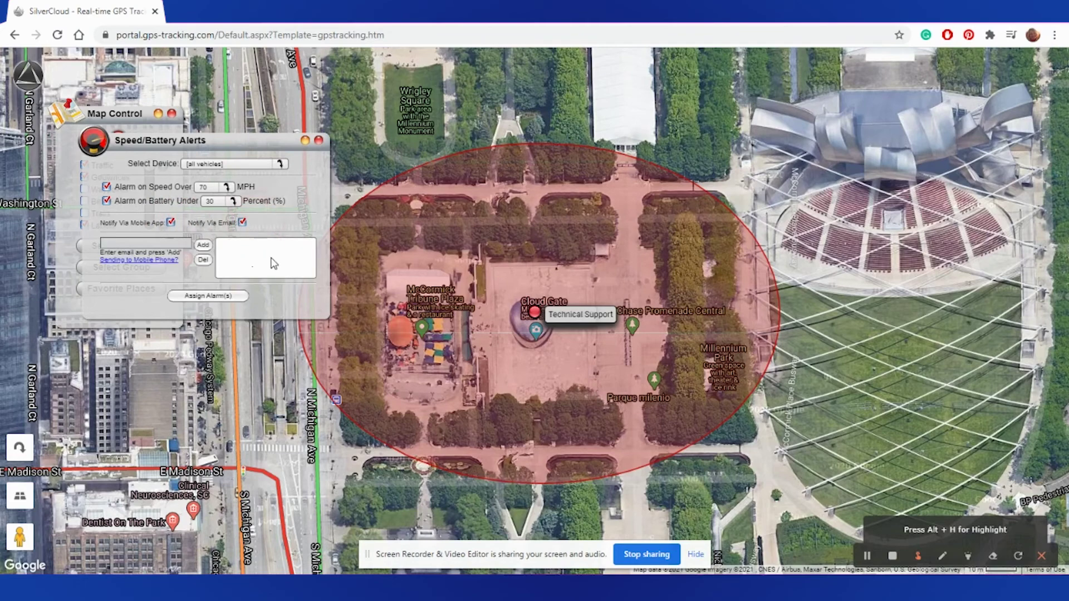
click(242, 221)
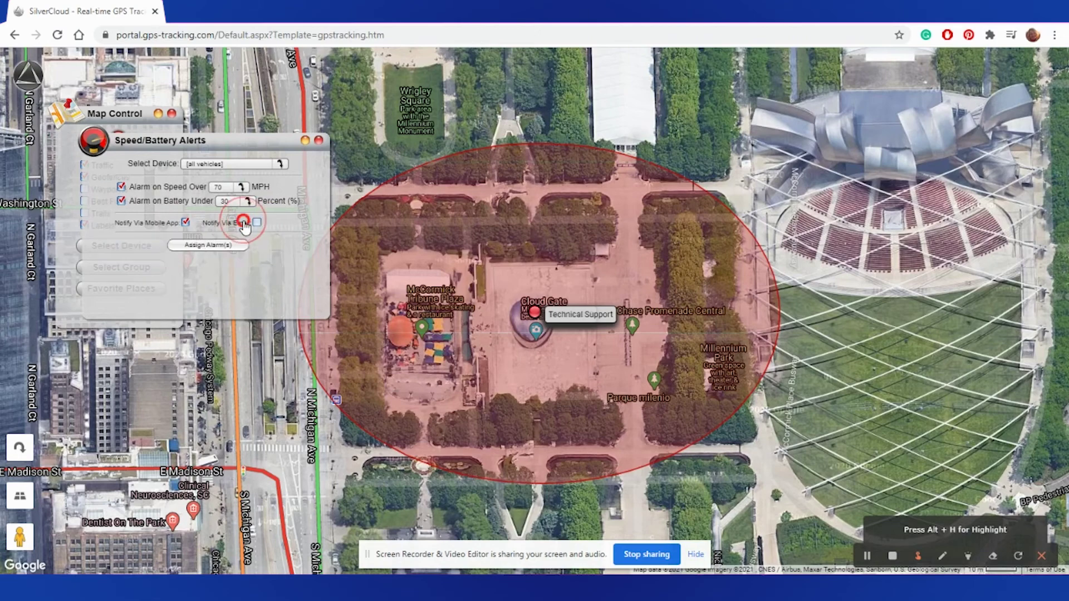
click(194, 249)
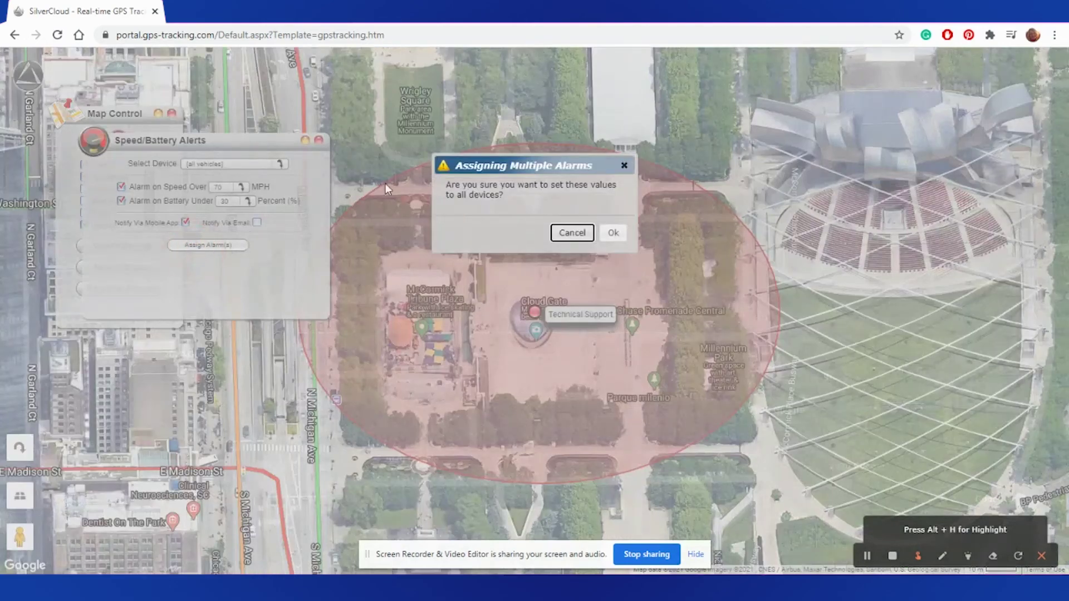